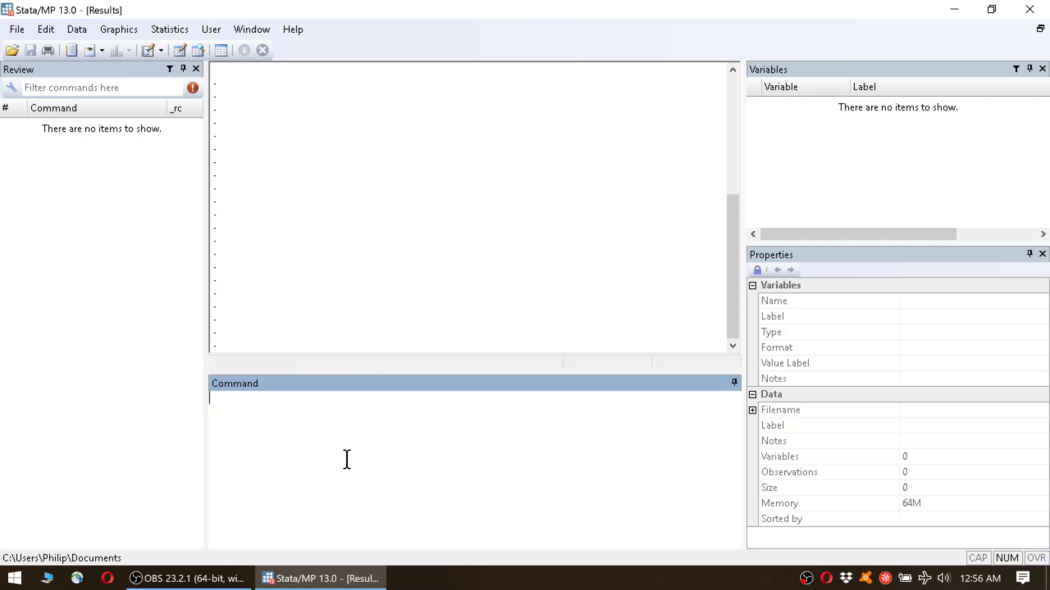
Load the built-in 1978 auto dataset with 'sysuse auto' and type the br browse command
type("sysuse auto")
key("Return")
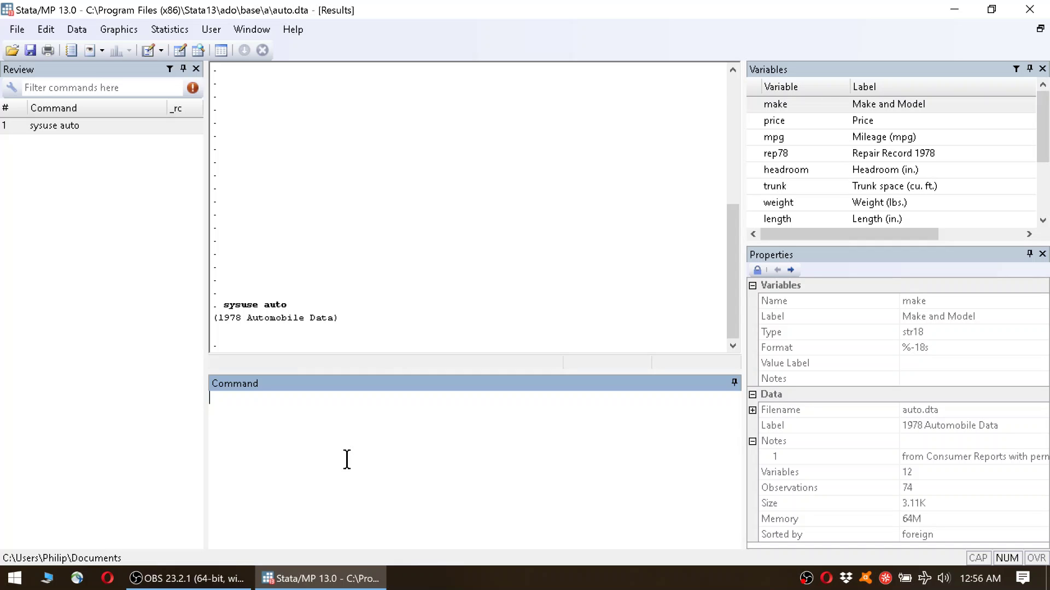
type("br")
Browse the auto data, scanning down the price column and across to row 12's foreign value
key("Return")
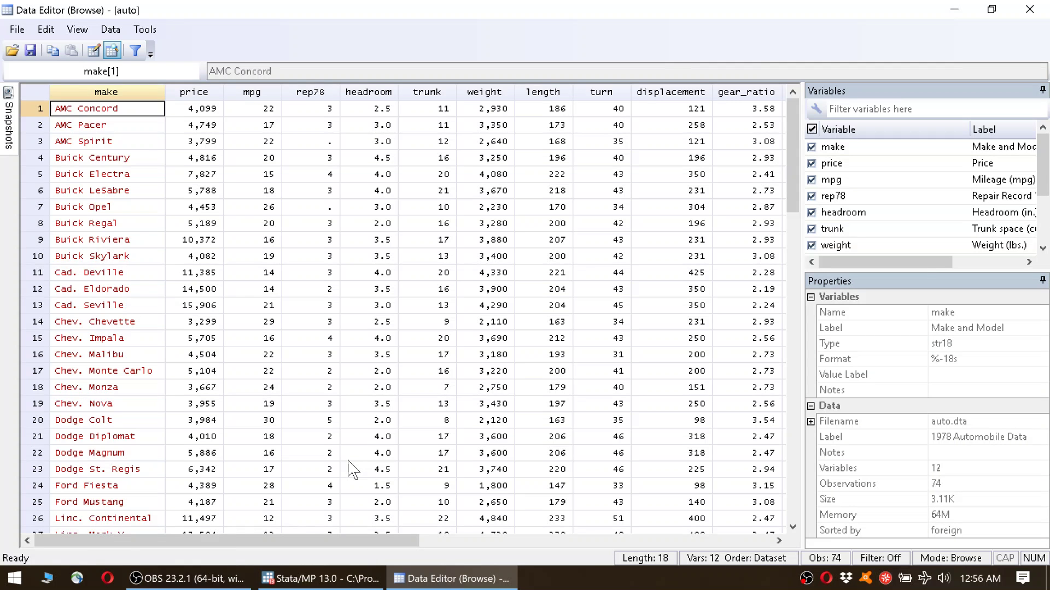
key("Right")
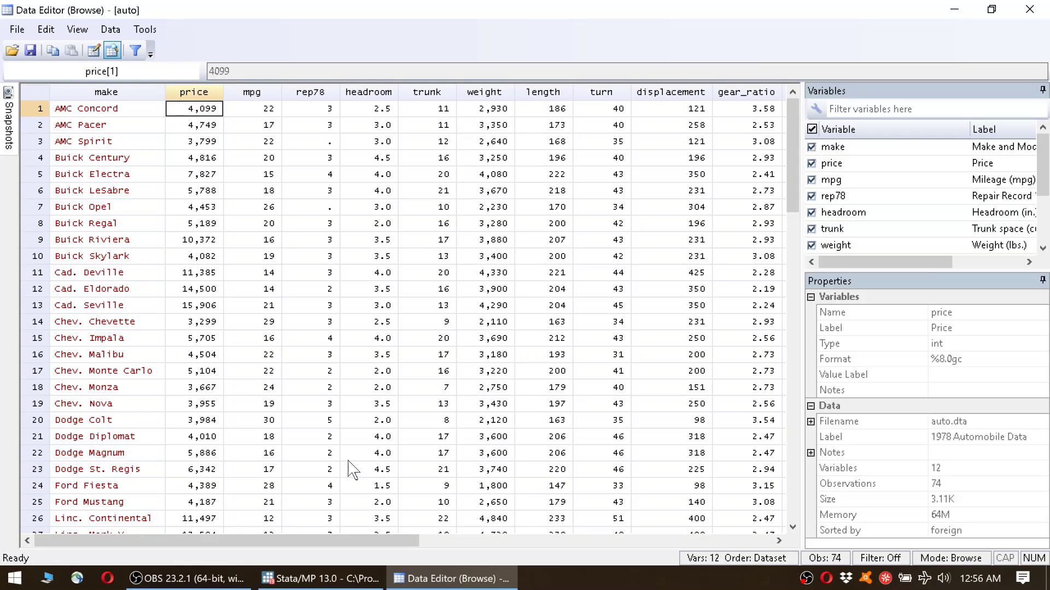
key("Down")
key("Down")
key("Down")
key("Down")
key("Down")
key("Down")
key("Down")
key("Down")
key("Down")
key("Down")
key("Down")
key("Down")
key("Down")
key("Down")
key("Down")
key("Down")
key("Down")
key("Down")
key("Down")
key("Down")
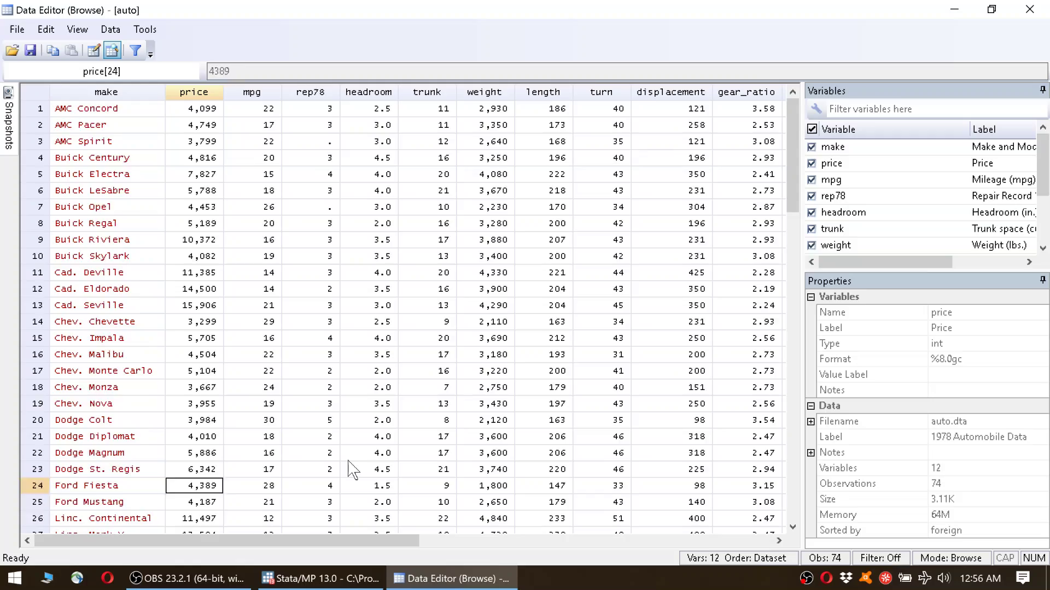
key("Down")
key("Down")
key("Down")
key("Down")
key("Down")
key("Down")
key("Down")
key("Down")
key("Down")
key("Down")
key("Down")
key("Down")
key("Down")
key("Down")
key("Down")
key("Down")
key("Down")
key("Down")
key("Down")
key("Down")
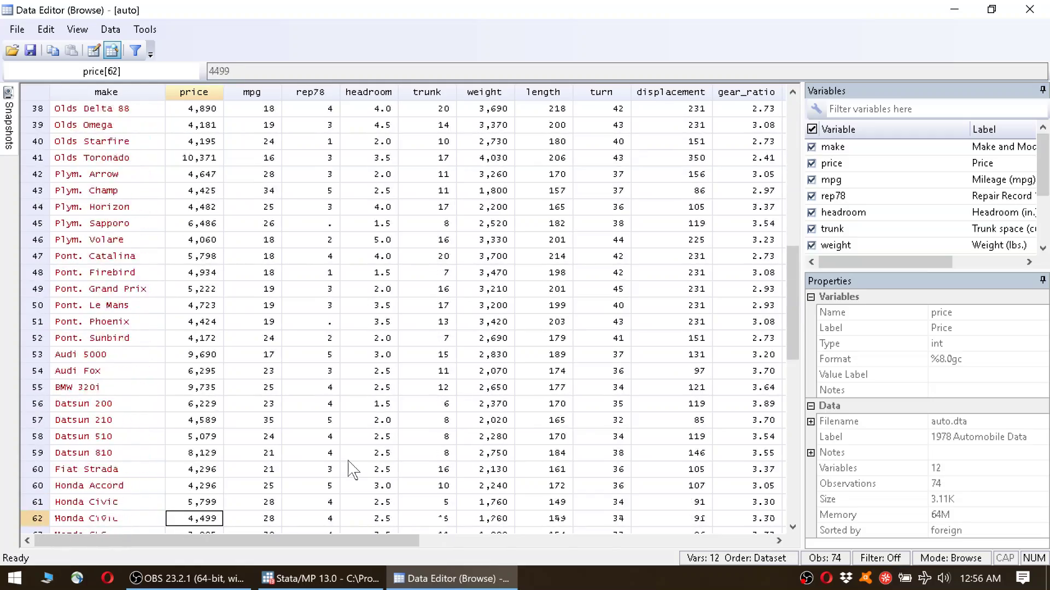
key("Up")
key("Up")
key("Up")
key("Up")
key("Up")
key("Up")
key("Up")
key("Up")
key("Up")
key("Up")
key("Up")
key("Up")
key("Up")
key("Up")
key("Up")
key("Up")
key("Up")
key("Up")
key("Up")
key("Up")
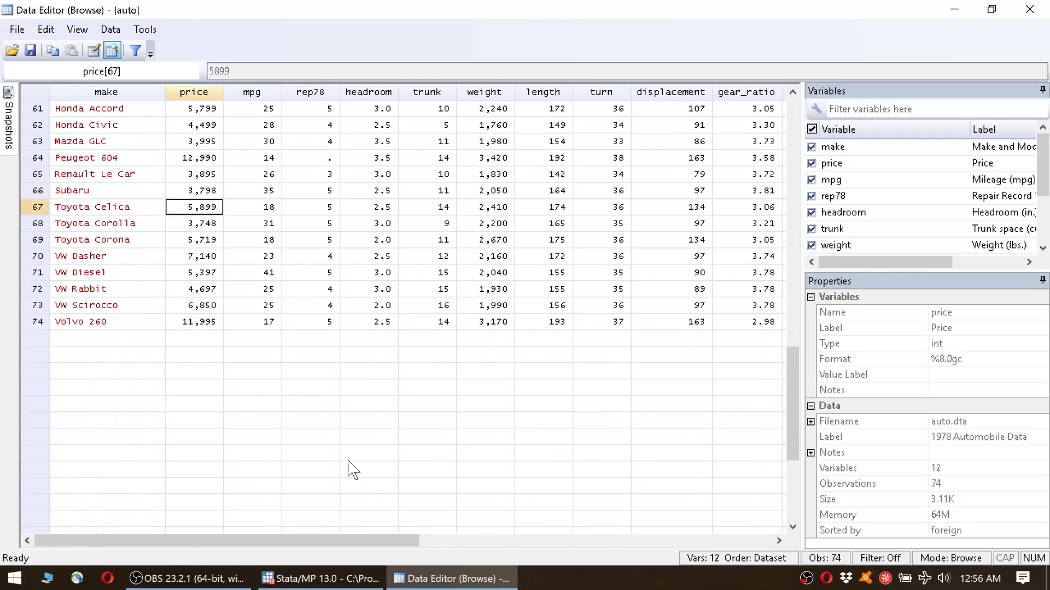
key("Up")
key("Up")
key("Up")
key("Up")
key("Up")
key("Up")
key("Up")
key("Up")
key("Up")
key("Up")
key("Up")
key("Up")
key("Up")
key("Up")
key("Up")
key("Up")
key("Up")
key("Up")
key("Up")
key("Up")
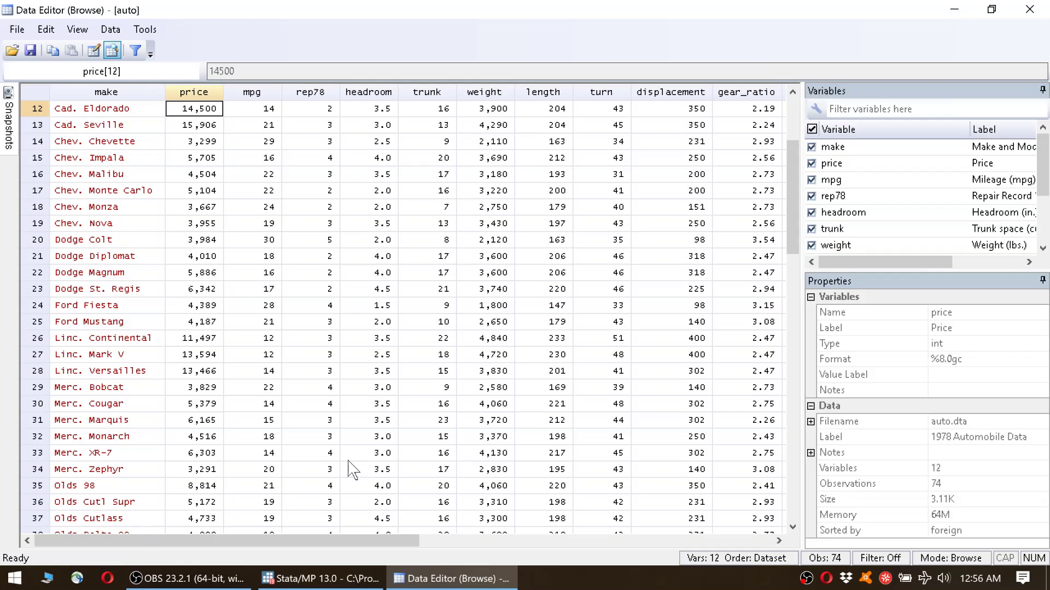
key("Right")
key("Right")
key("Right")
key("Right")
key("Right")
key("Right")
key("Right")
key("Right")
key("Right")
key("Right")
key("Right")
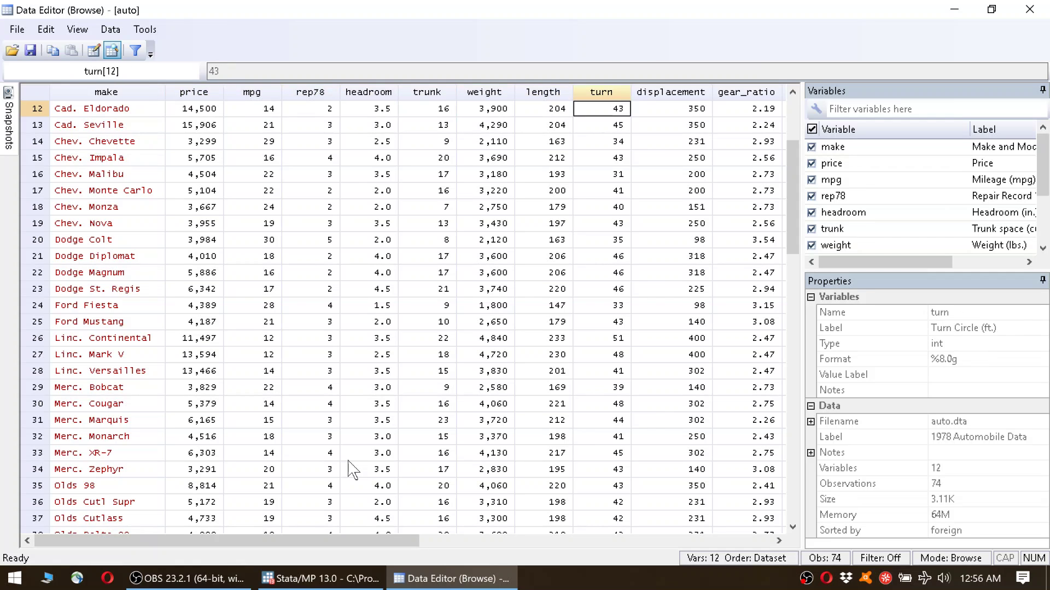
key("Left")
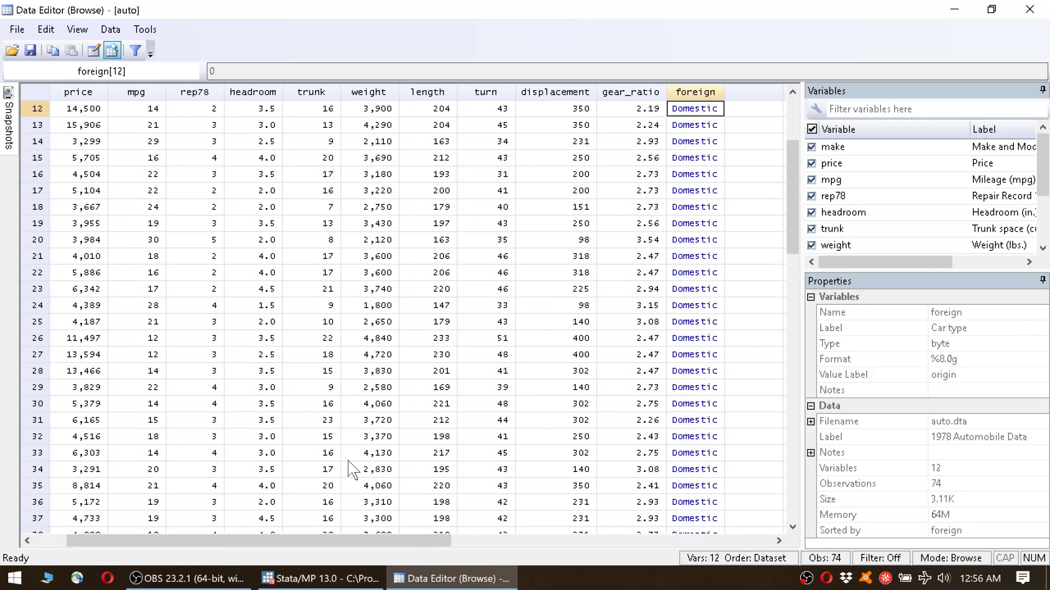
Back in the main window, type 'reg price' and select mpg through foreign in Variables
left_click(339, 580)
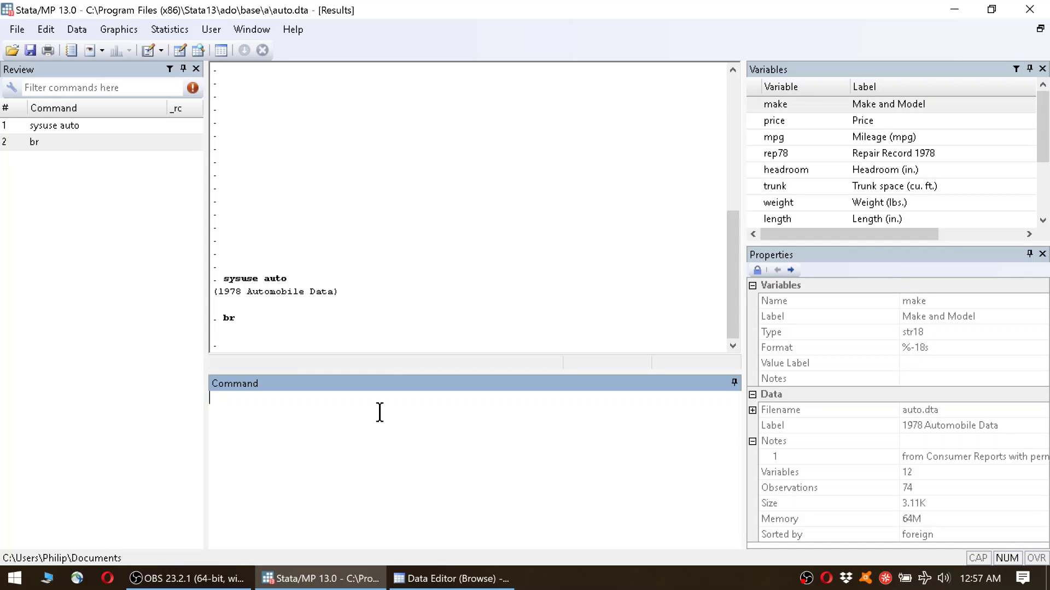
type("reg")
type("price")
left_click(823, 139)
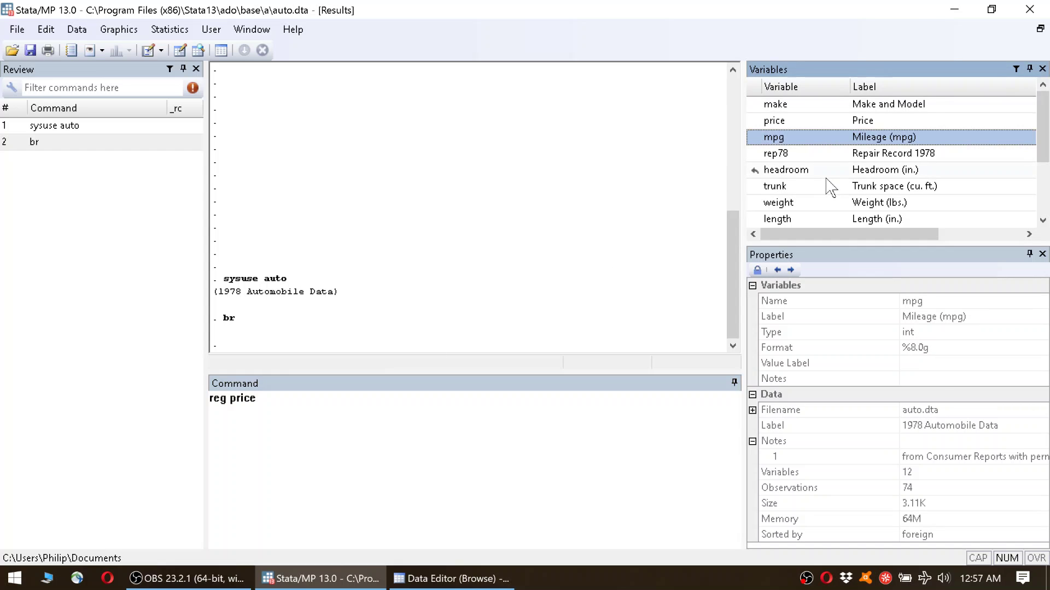
scroll(826, 169, "down", 2)
left_click(808, 204, "shift")
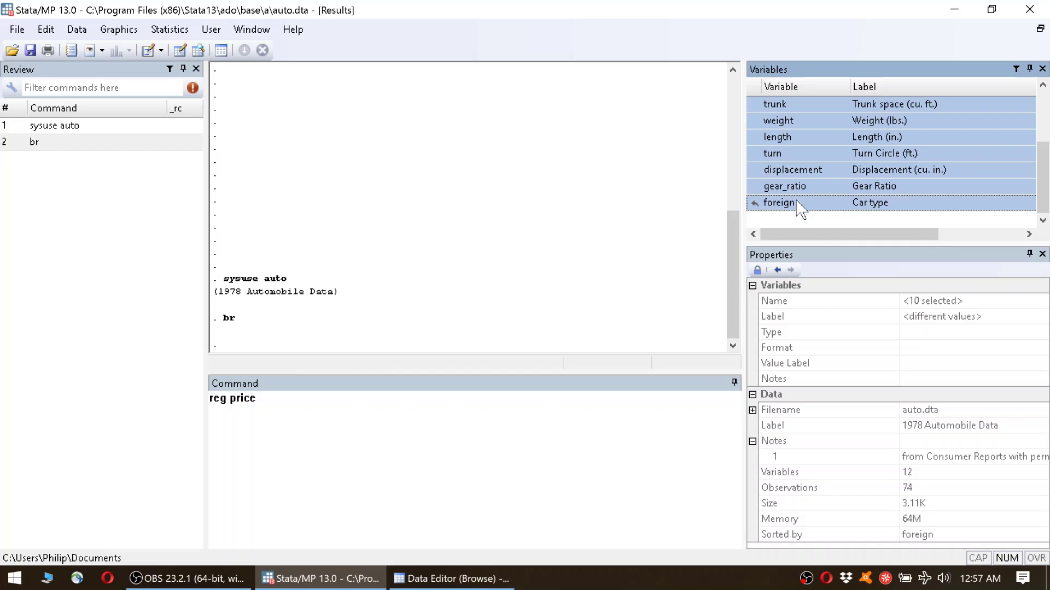
Insert the selected variables into the command, then delete a stray 'foreign'
scroll(790, 205, "up", 2)
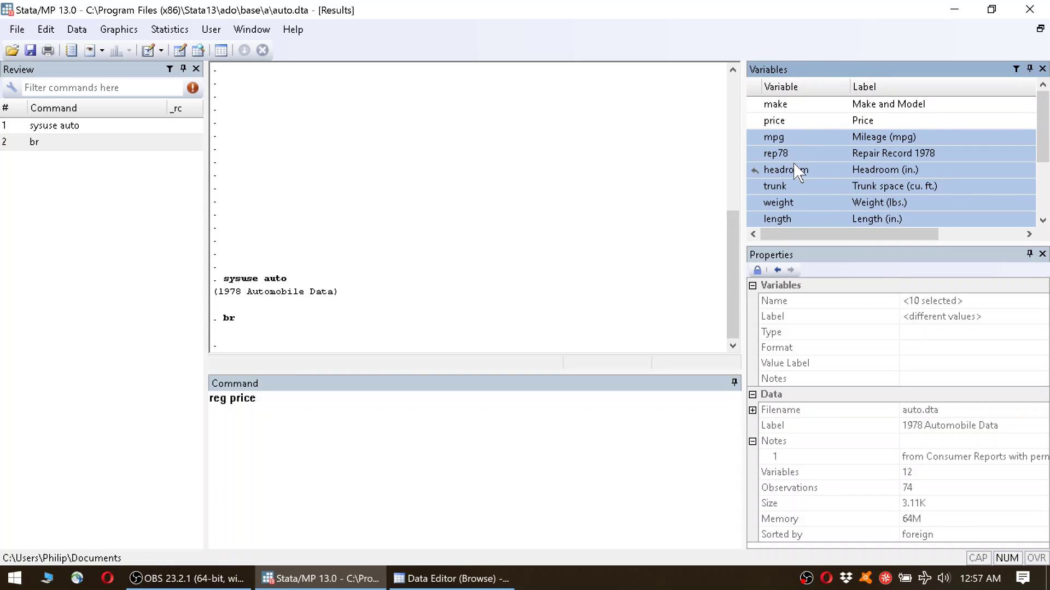
scroll(799, 171, "down", 2)
double_click(780, 203)
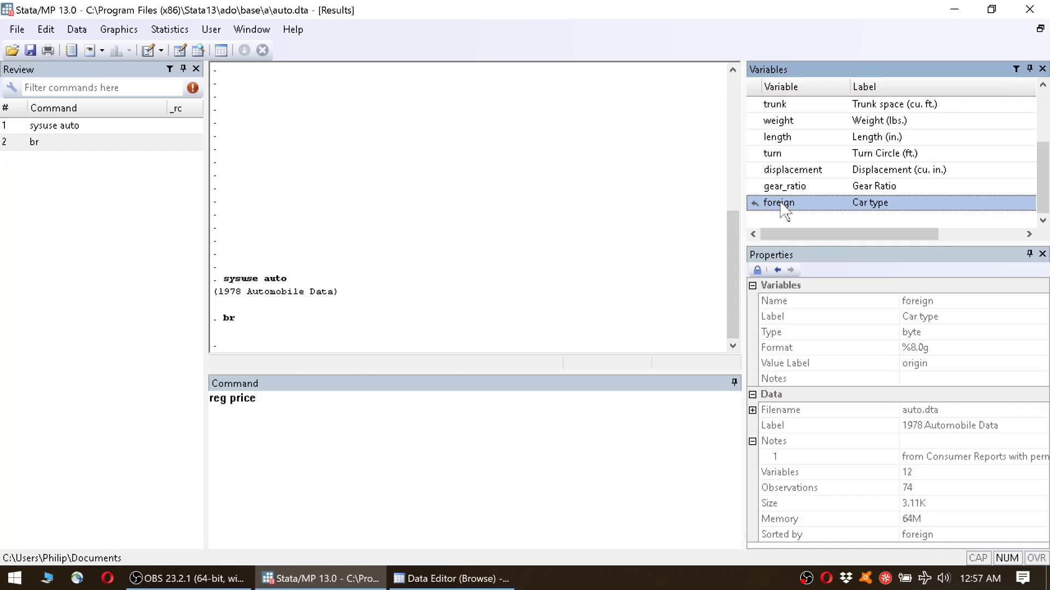
scroll(791, 188, "up", 2)
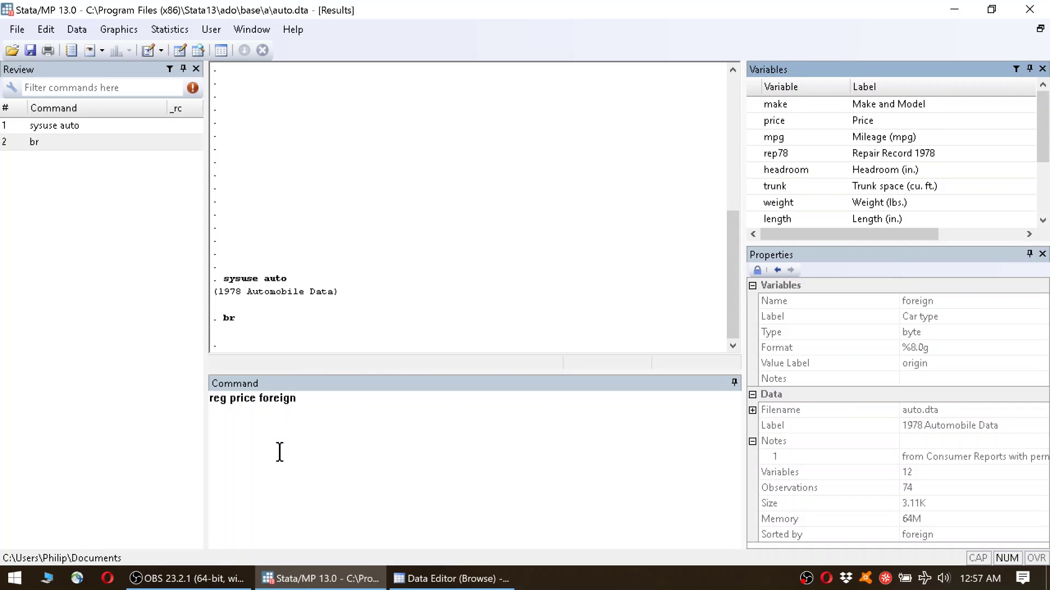
double_click(286, 398)
key("BackSpace")
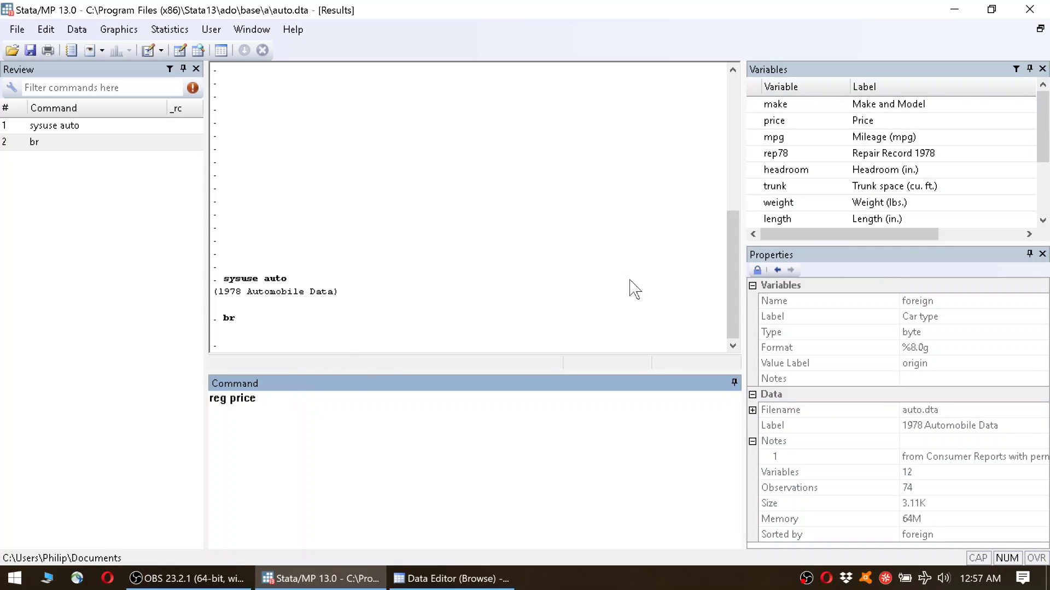
Reinsert mpg through foreign so the reg price command lists all ten predictors
left_click(793, 137)
scroll(797, 180, "down", 2)
left_click(796, 203, "shift")
double_click(796, 204)
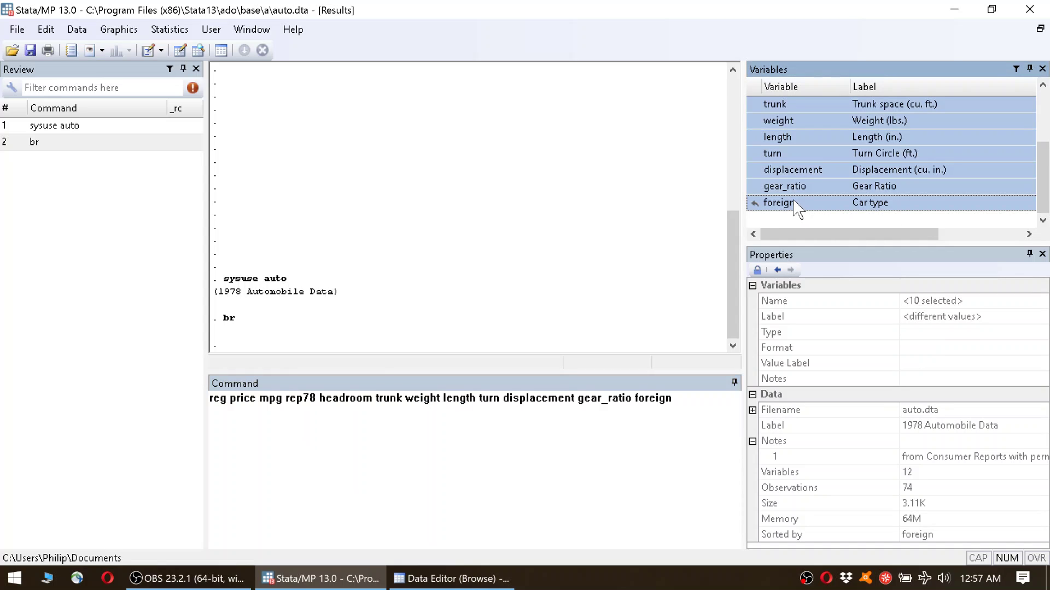
left_click(687, 403)
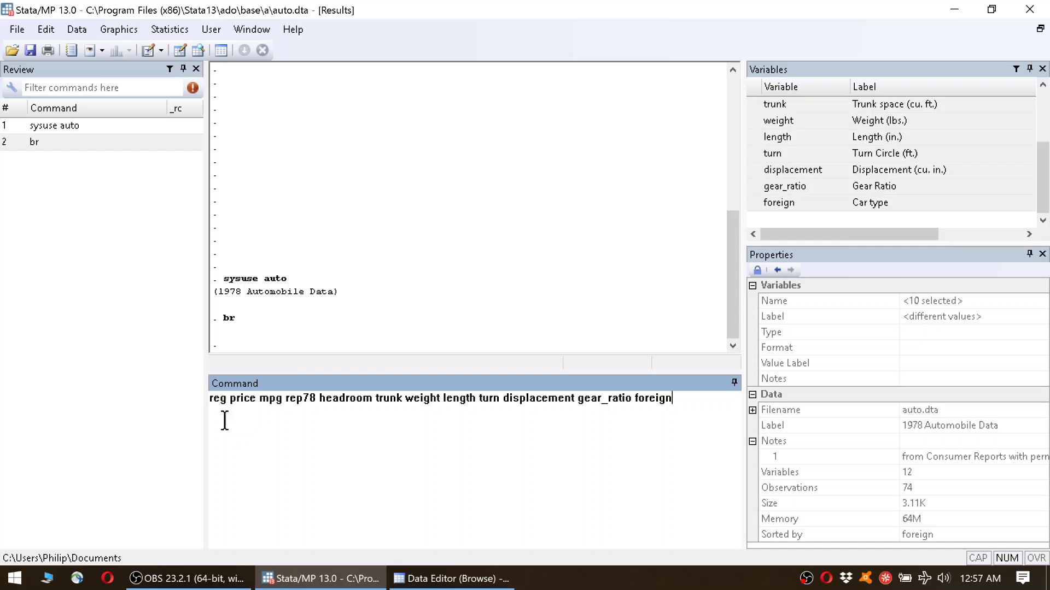
left_click(211, 399)
left_click_drag(211, 400, 705, 412)
left_click(697, 398)
Run the regression and scroll Results down to the foreign and _cons coefficients
key("Return")
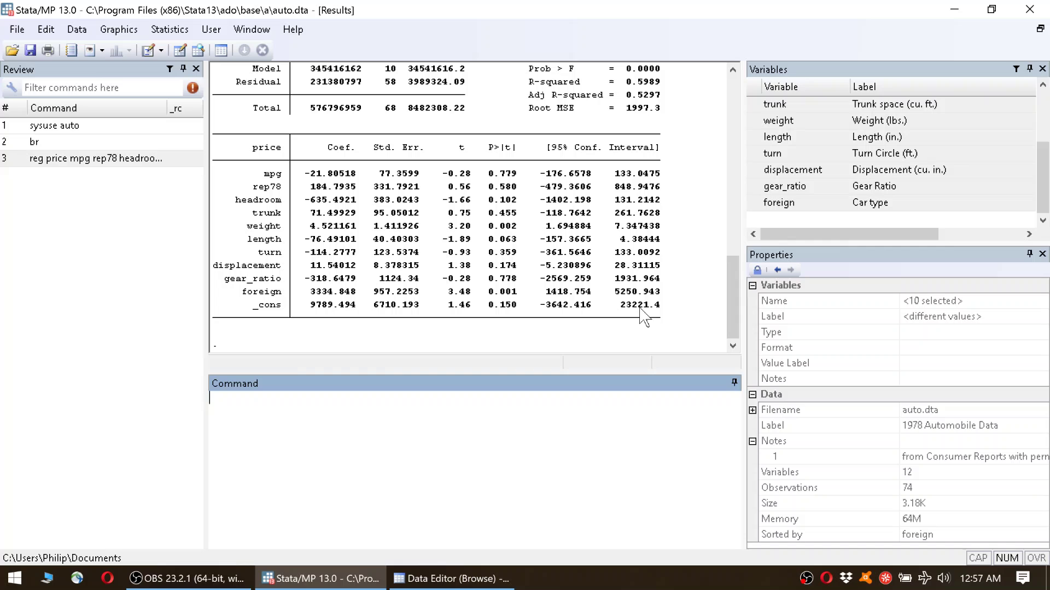
scroll(464, 270, "up", 2)
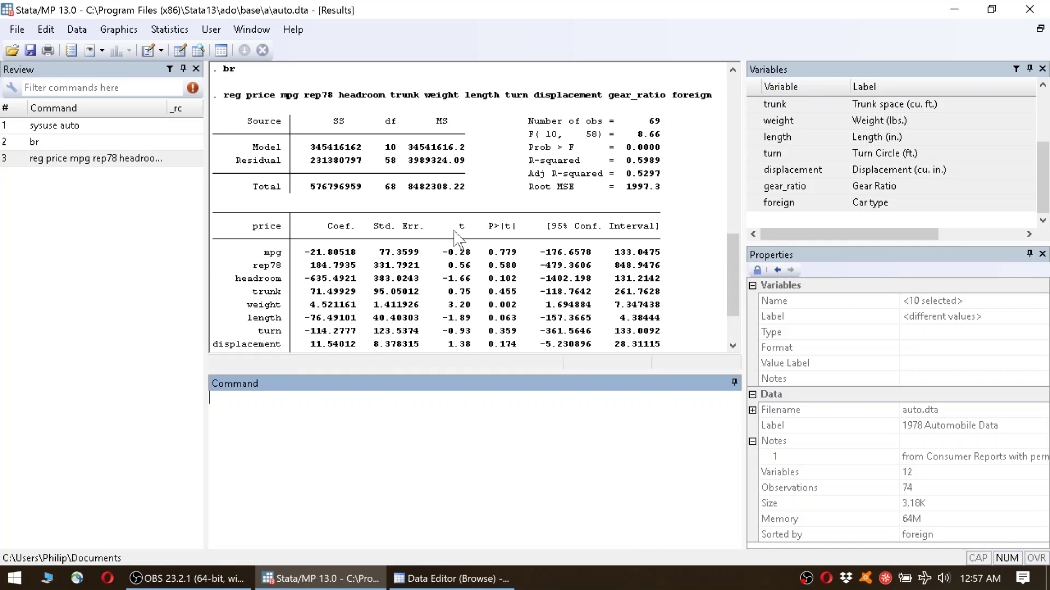
left_click_drag(224, 95, 706, 104)
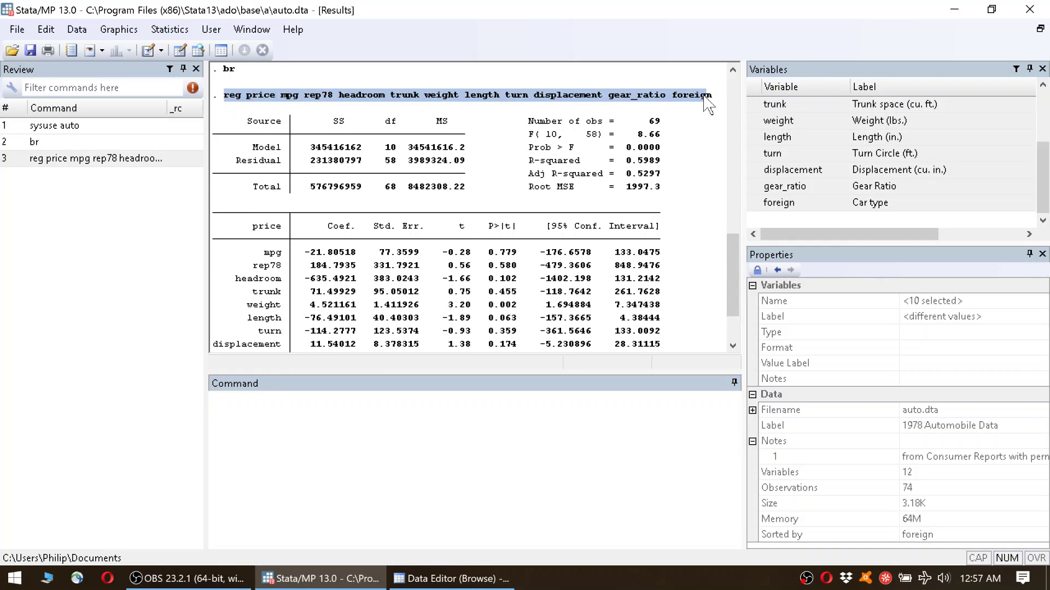
left_click_drag(230, 122, 671, 204)
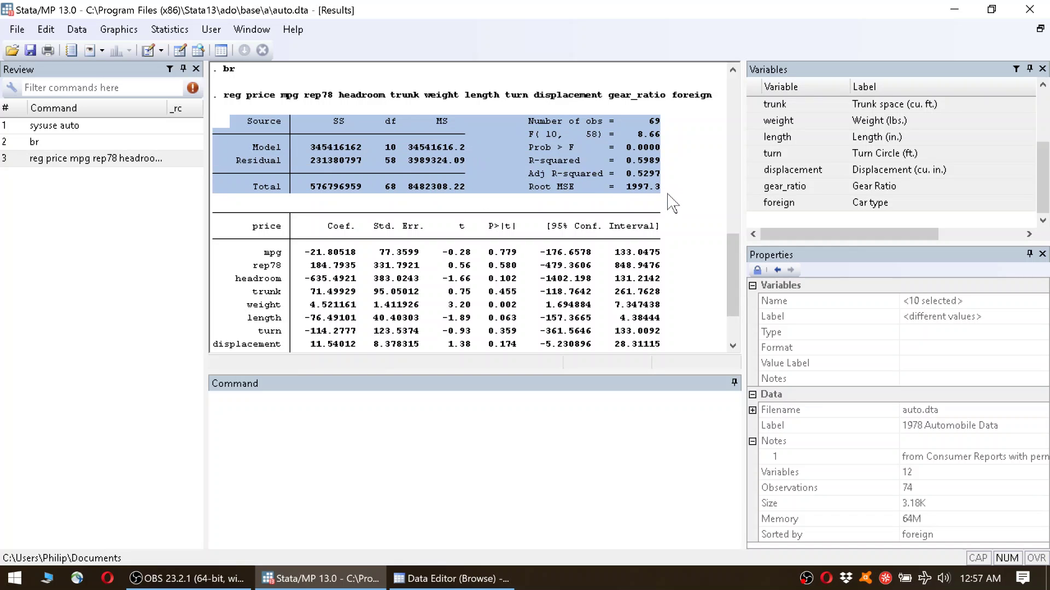
left_click(672, 204)
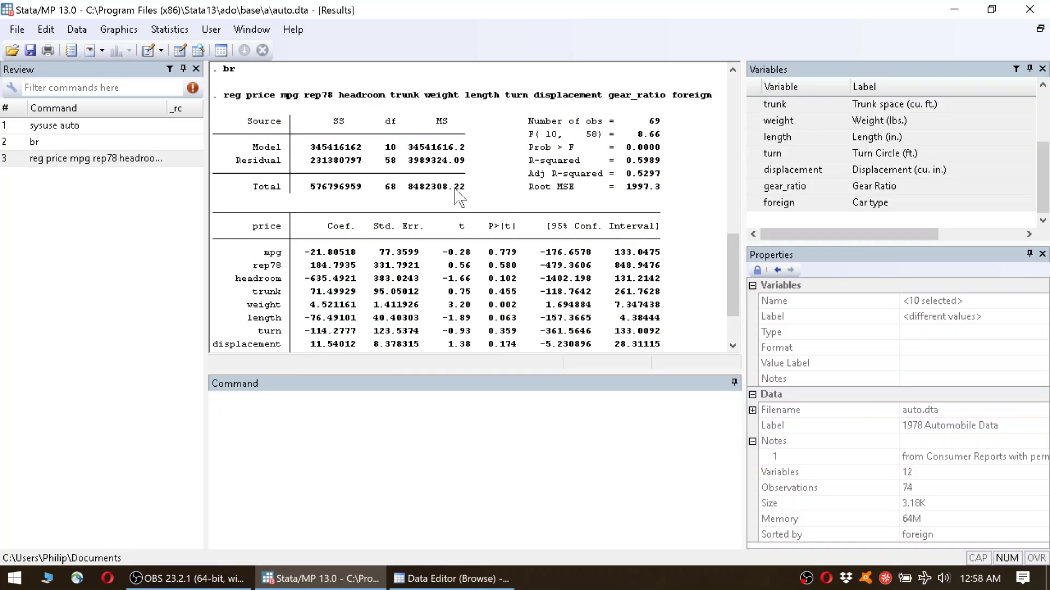
scroll(459, 197, "down", 2)
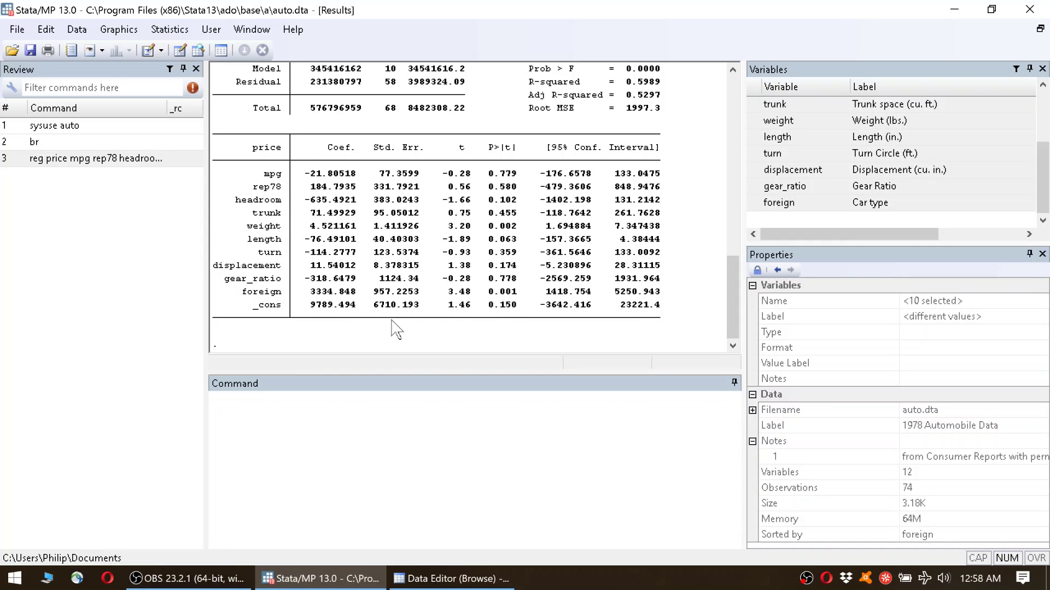
left_click_drag(253, 147, 281, 155)
left_click(502, 126)
left_click_drag(488, 225, 515, 229)
left_click_drag(489, 240, 508, 246)
left_click_drag(491, 294, 514, 296)
double_click(491, 227)
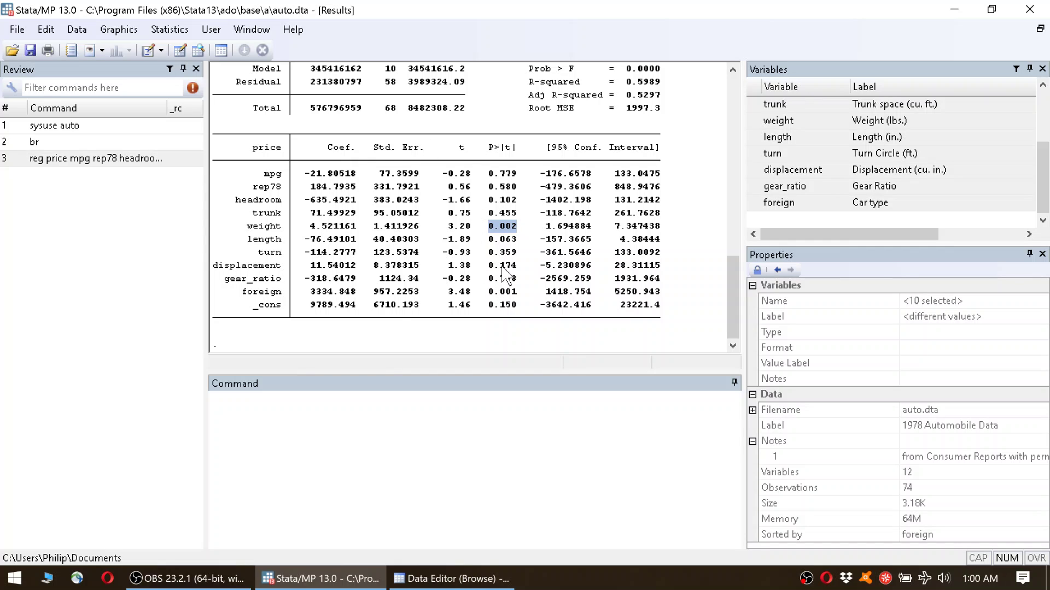
left_click(517, 236)
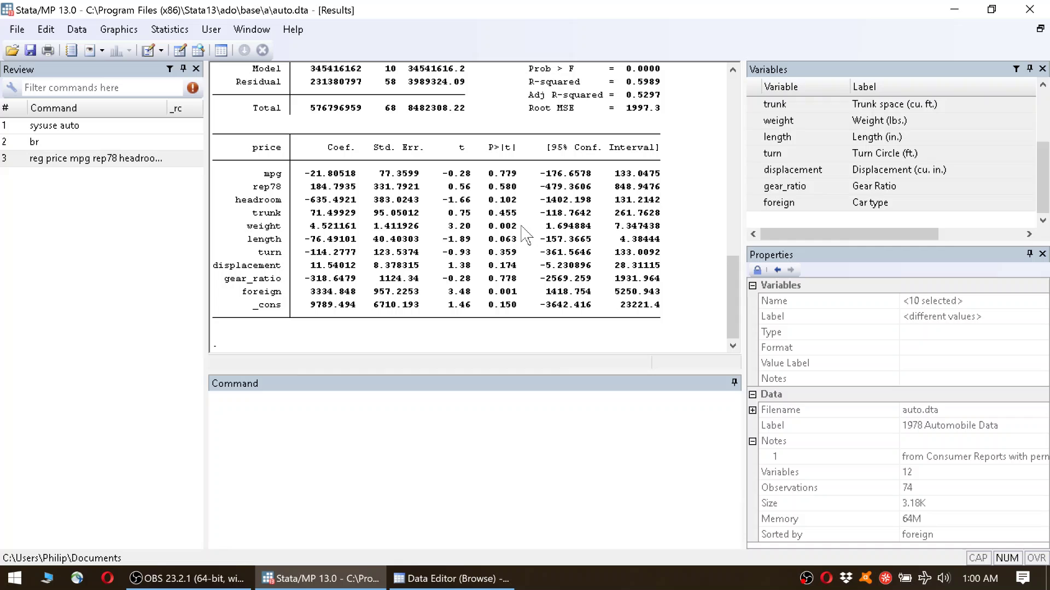
left_click_drag(247, 226, 678, 227)
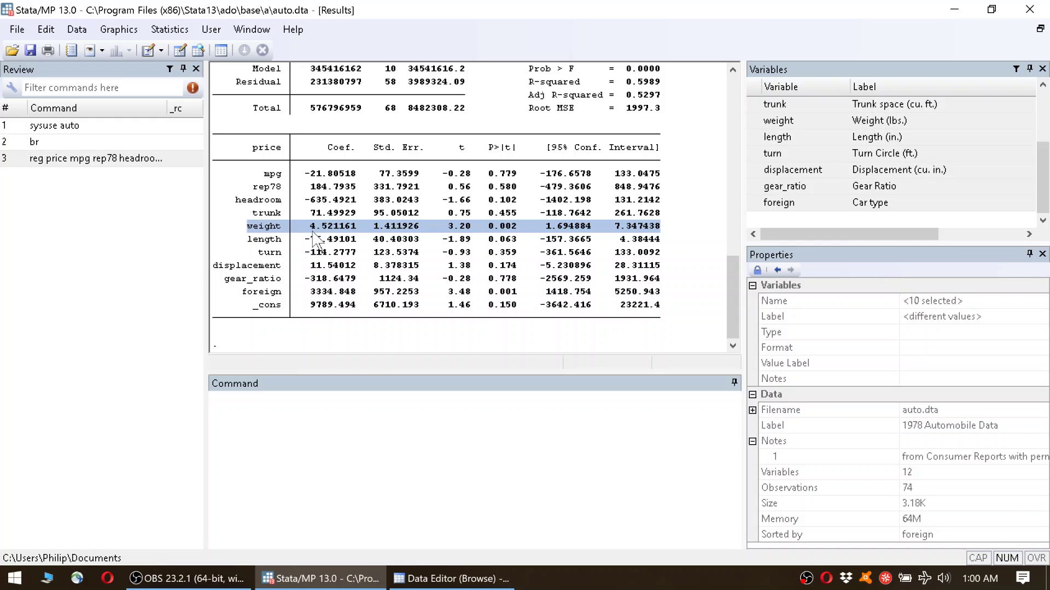
left_click(276, 229)
double_click(274, 228)
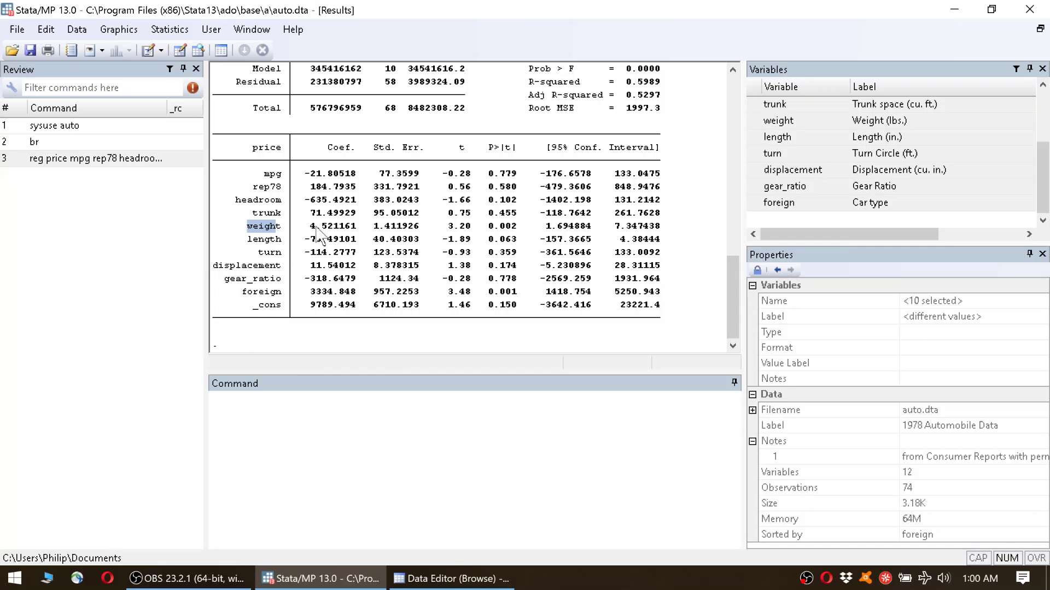
double_click(275, 152)
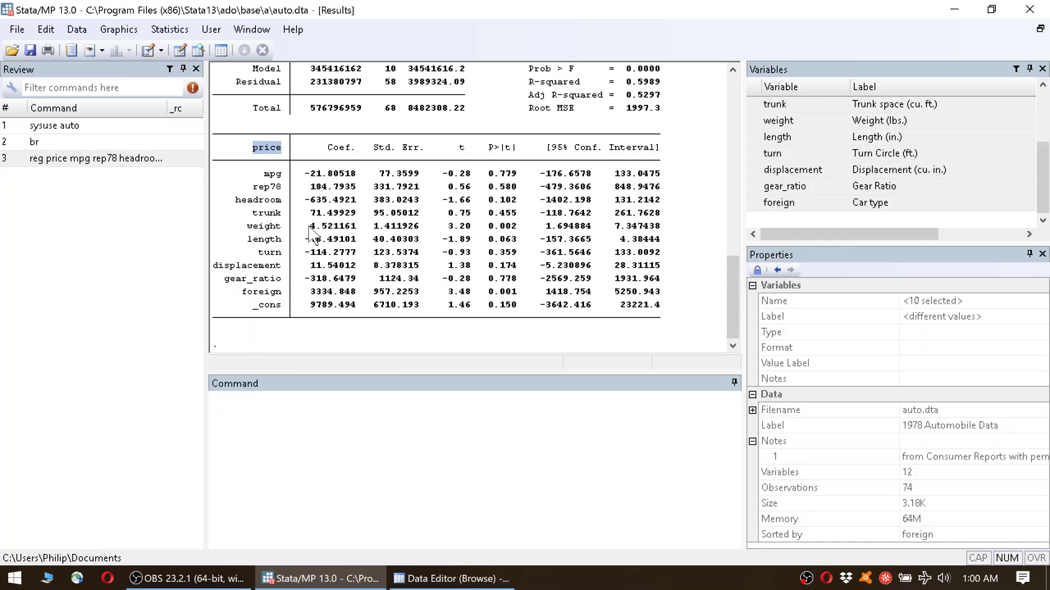
left_click_drag(308, 226, 325, 230)
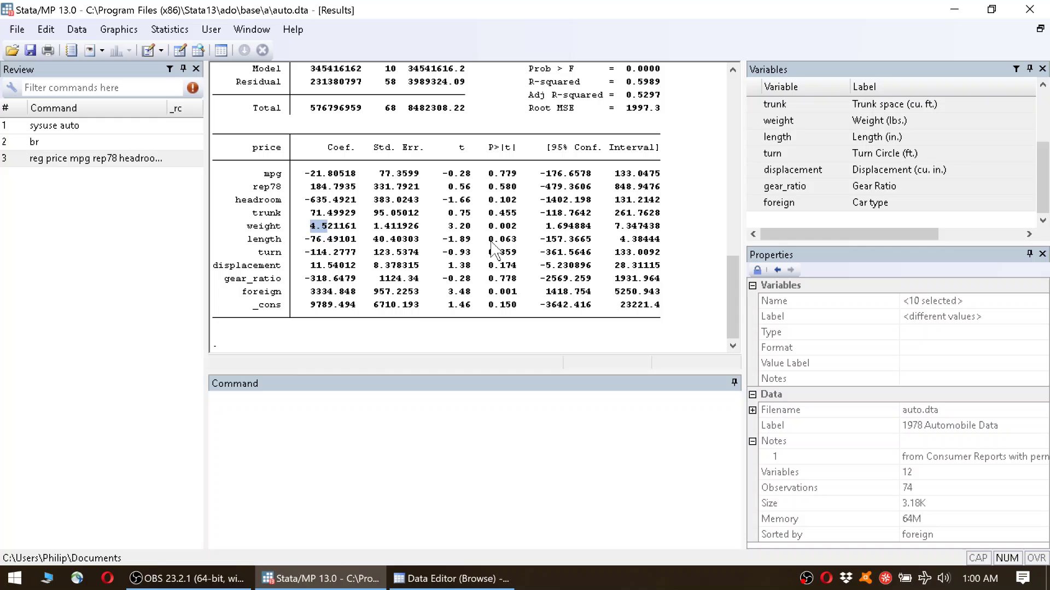
left_click_drag(490, 242, 517, 252)
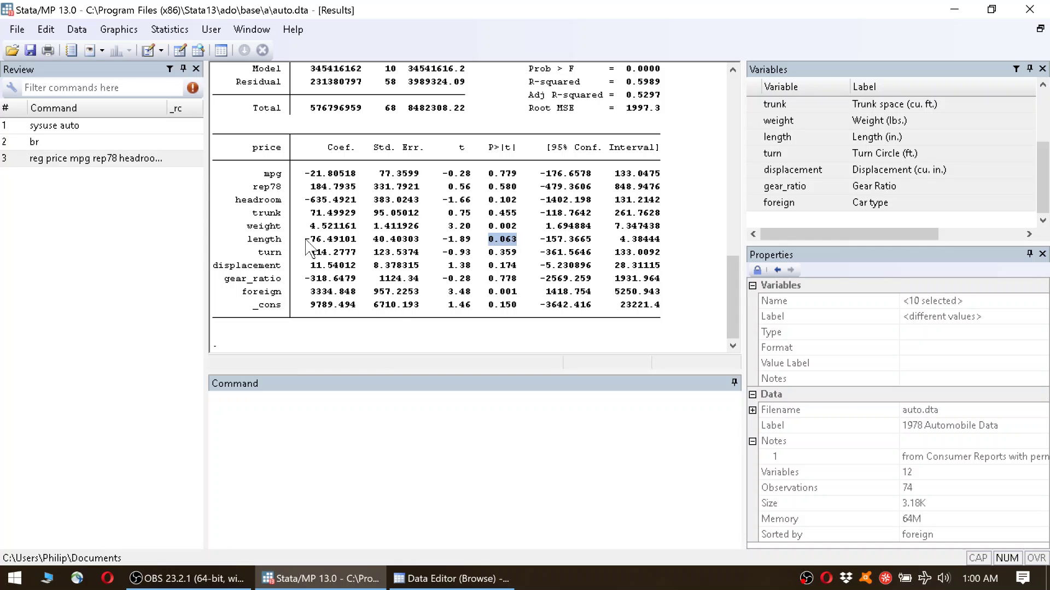
left_click_drag(305, 240, 339, 246)
double_click(247, 239)
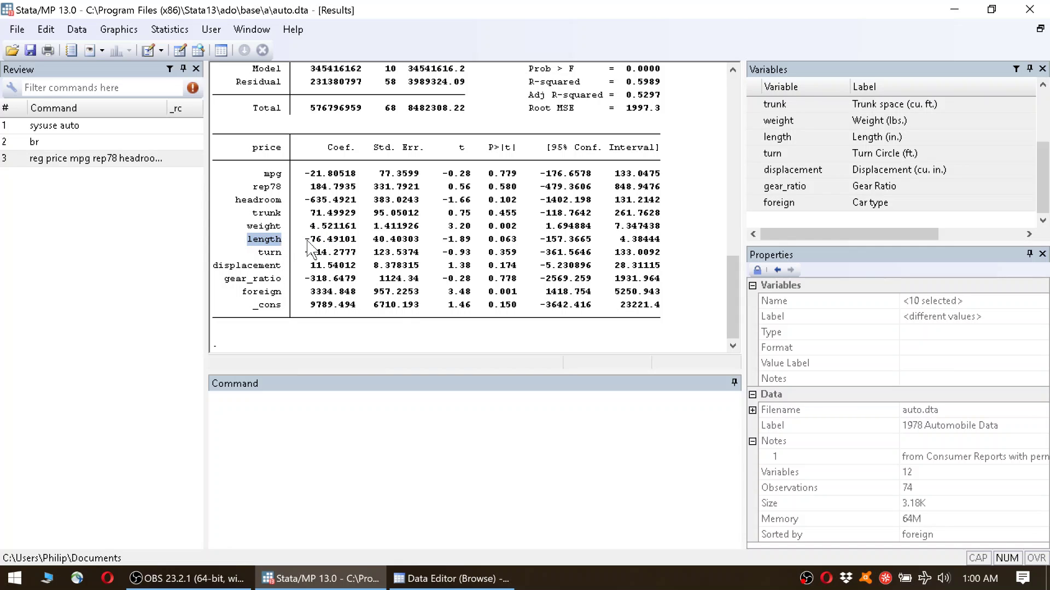
left_click_drag(305, 240, 337, 245)
left_click(339, 247)
left_click_drag(305, 226, 358, 240)
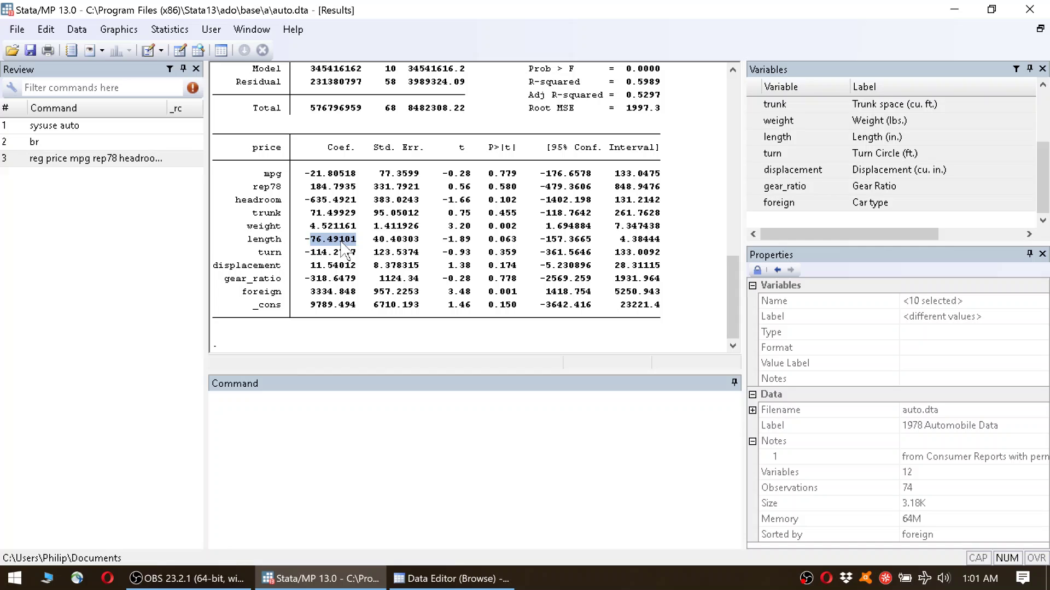
left_click(350, 240)
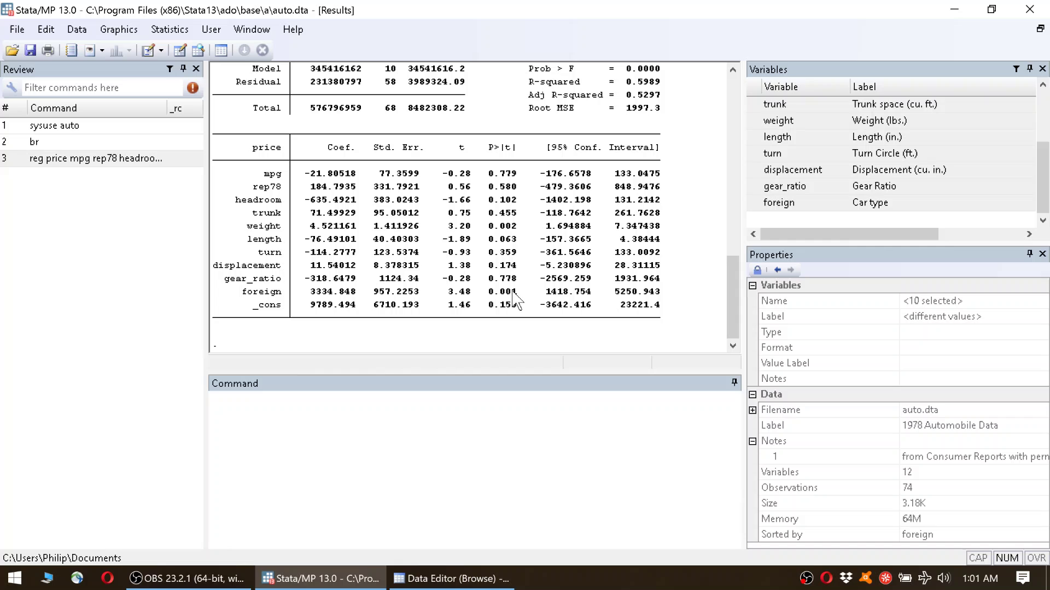
left_click_drag(517, 292, 307, 296)
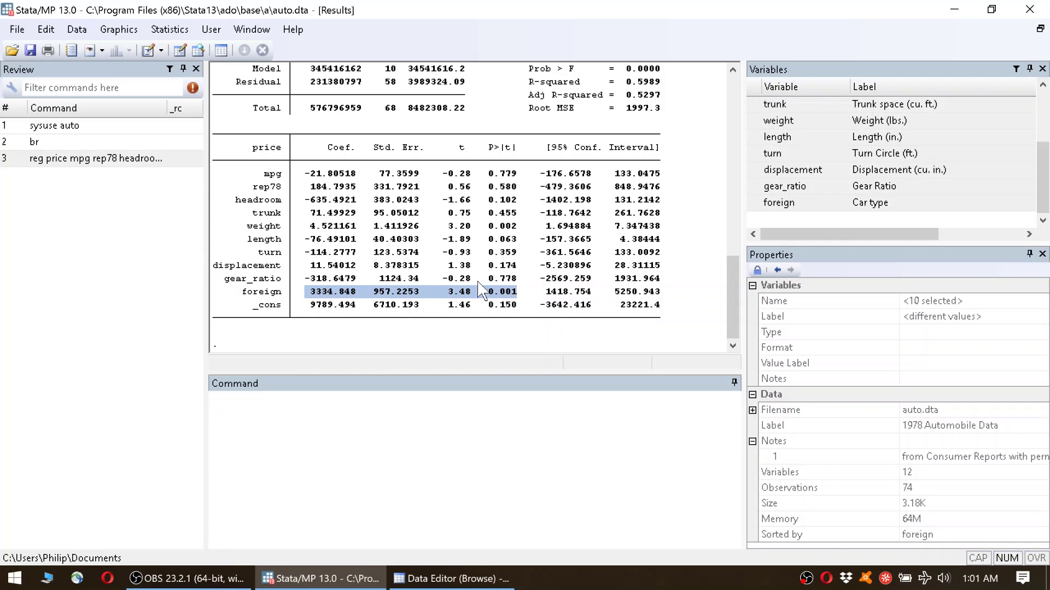
left_click(317, 294)
left_click_drag(313, 295, 330, 302)
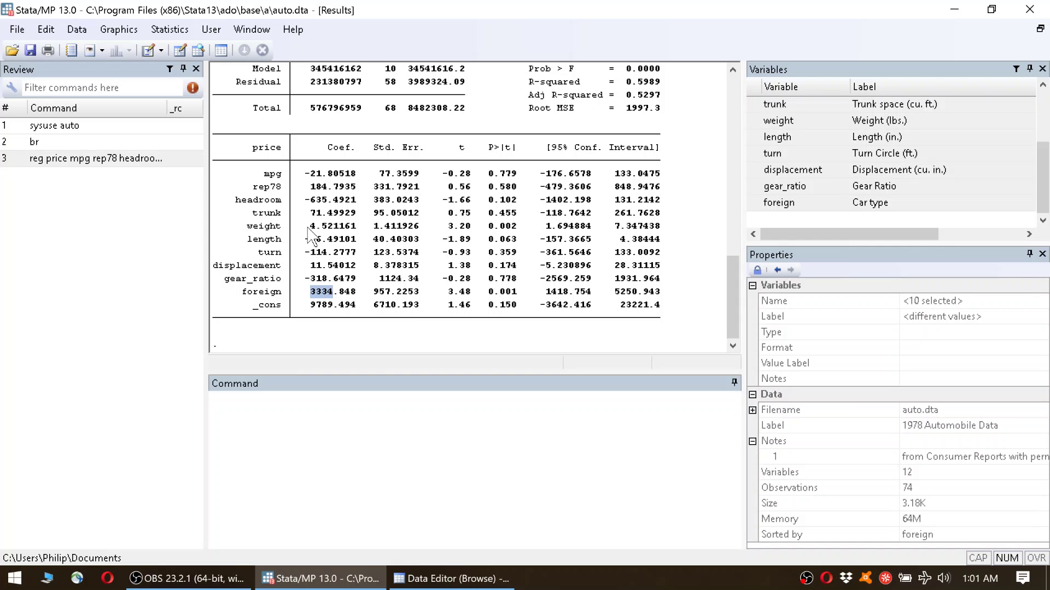
left_click_drag(305, 226, 678, 225)
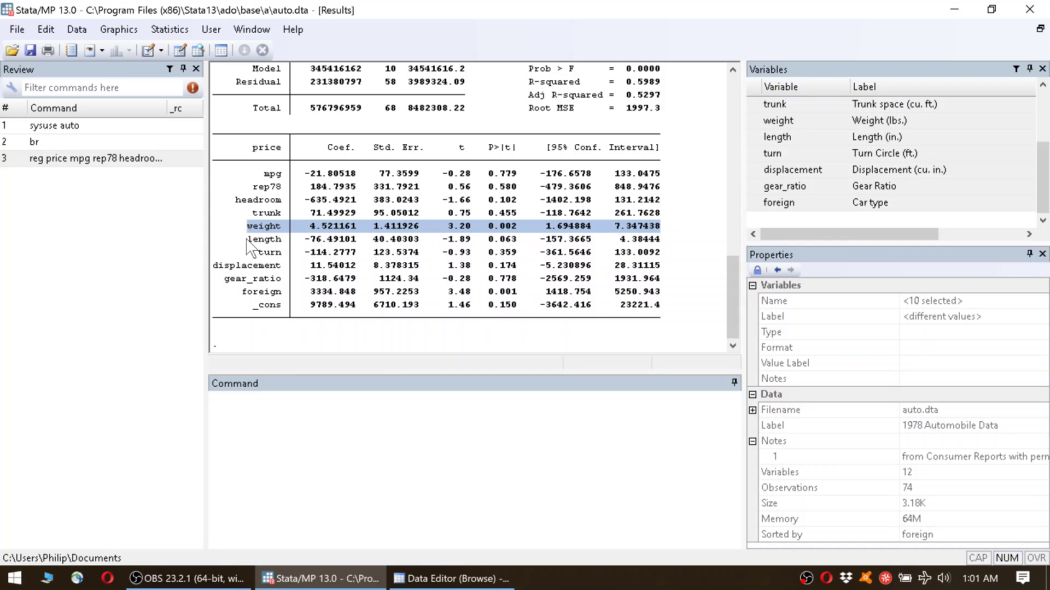
left_click_drag(248, 239, 670, 244)
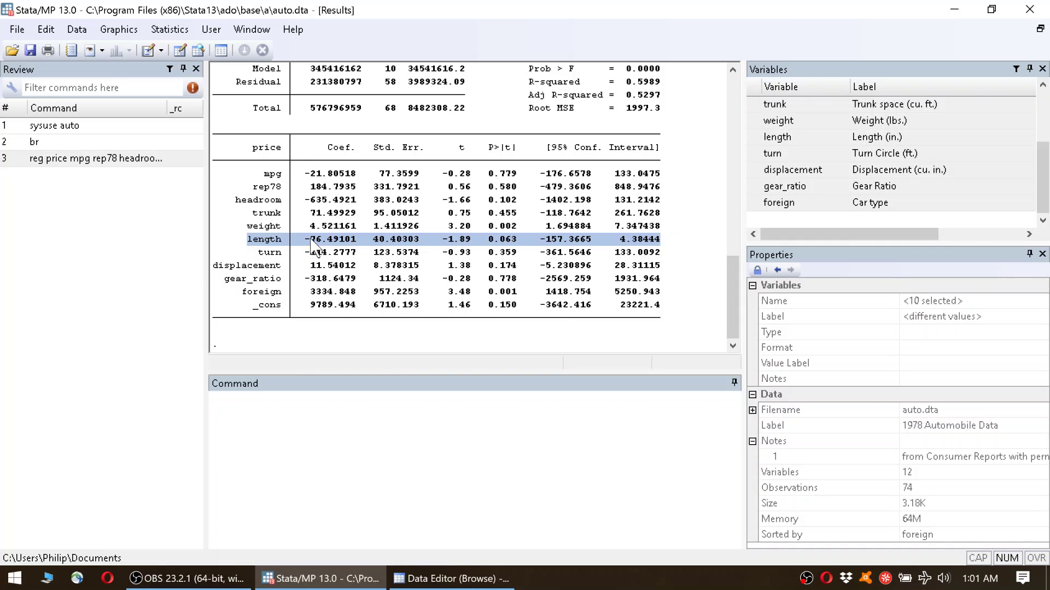
left_click_drag(245, 293, 662, 298)
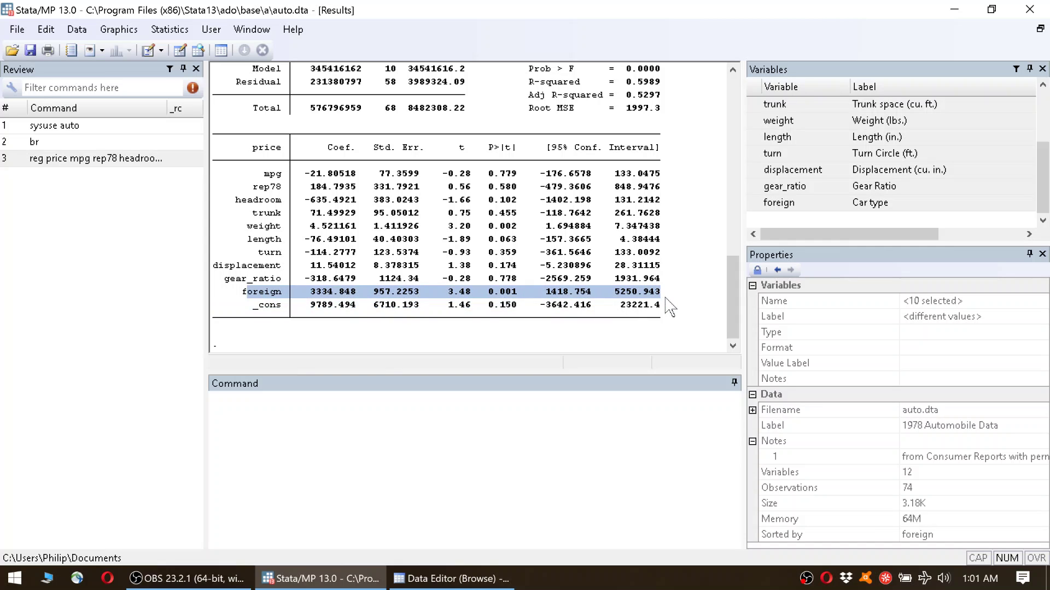
left_click(668, 301)
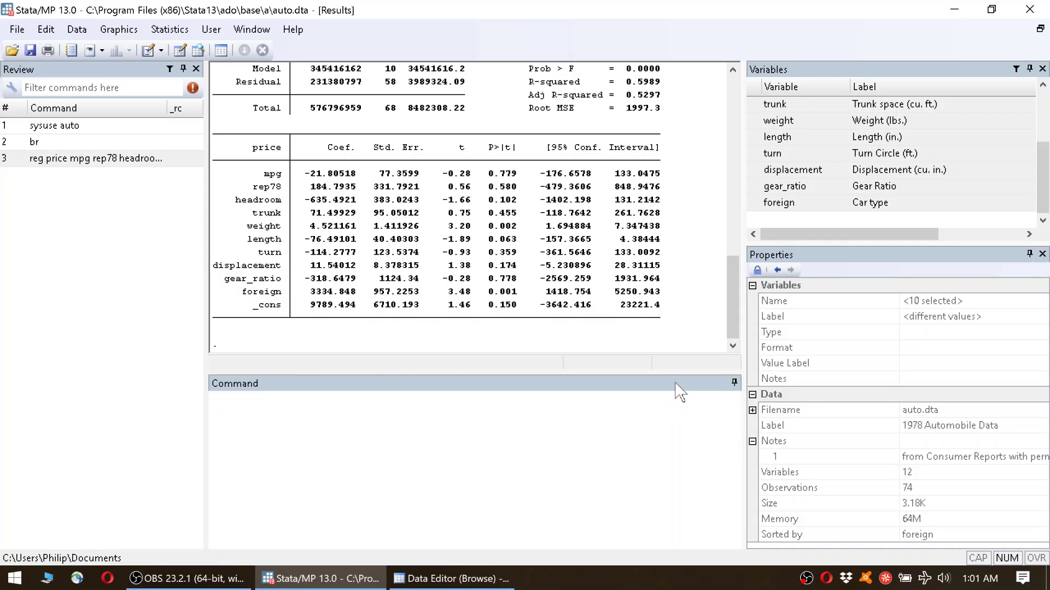